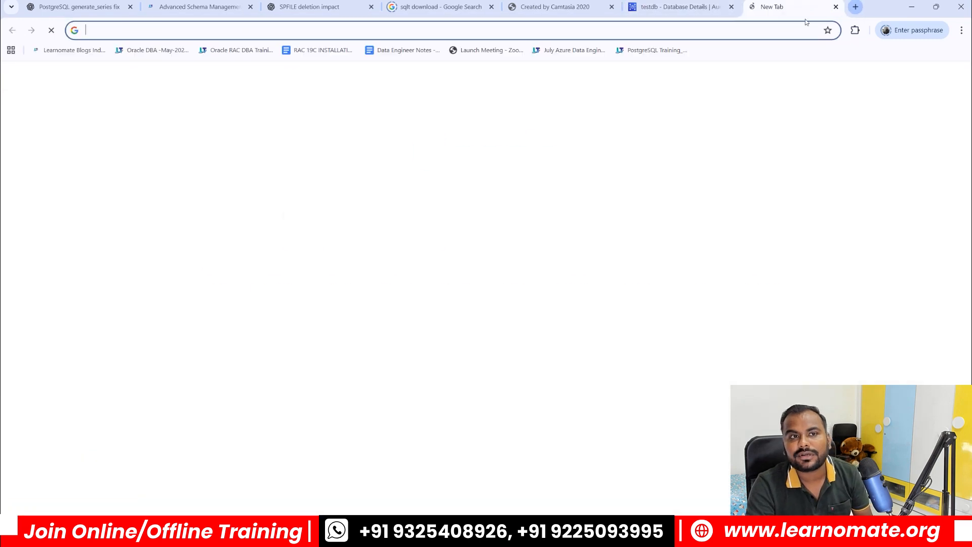
Step: Search Google for 'aws console' and go from the AWS Management Console page to its sign-in page
text(aws conso)
key(Return)
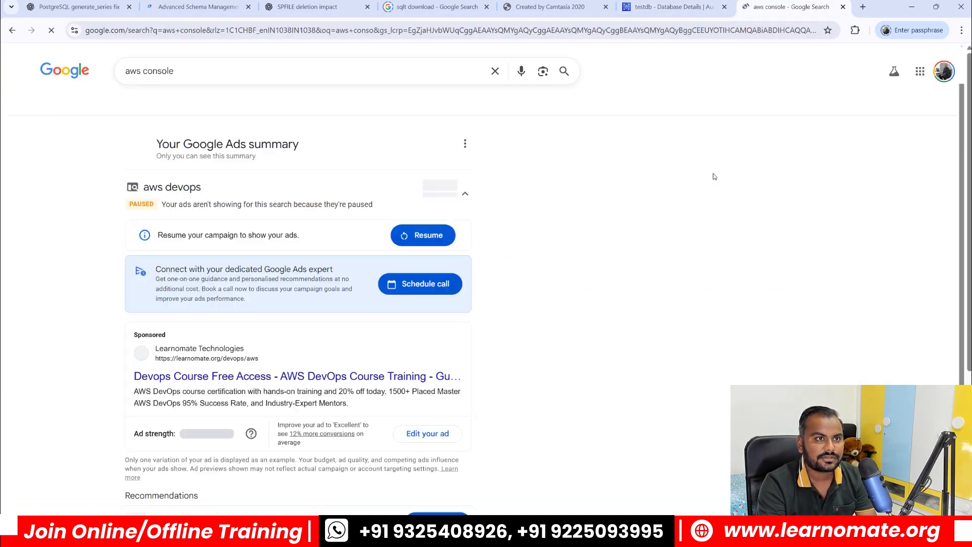
scroll(307, 395, down, 4)
scroll(310, 365, down, 4)
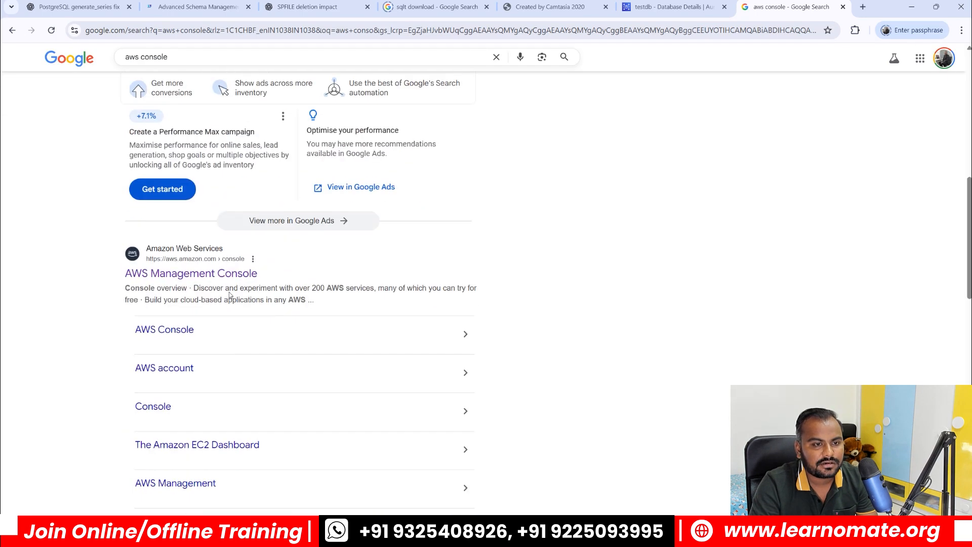
click(197, 273)
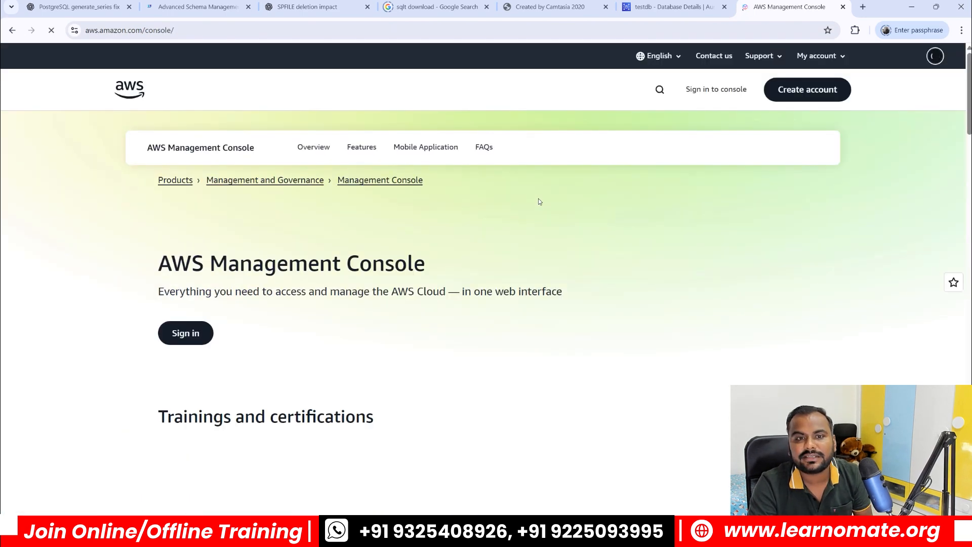
click(818, 56)
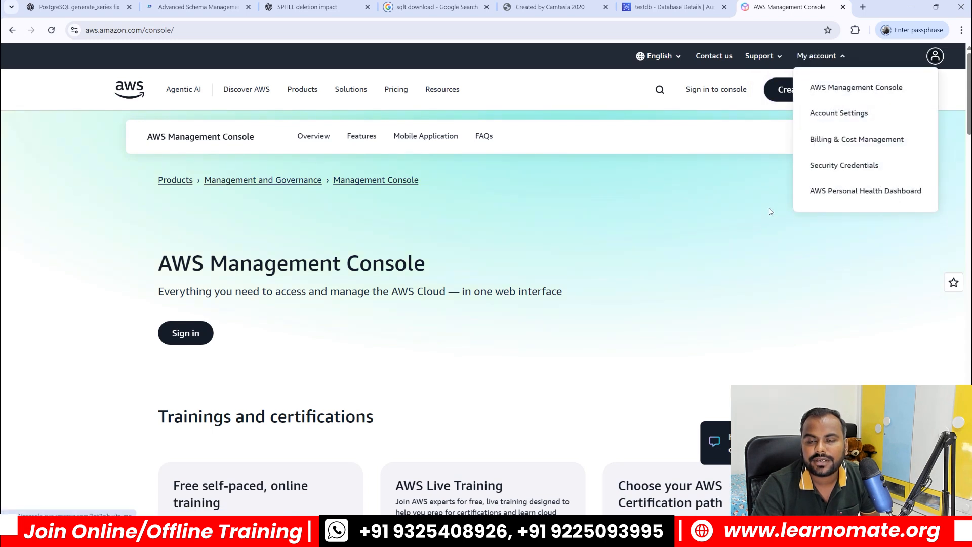
click(742, 93)
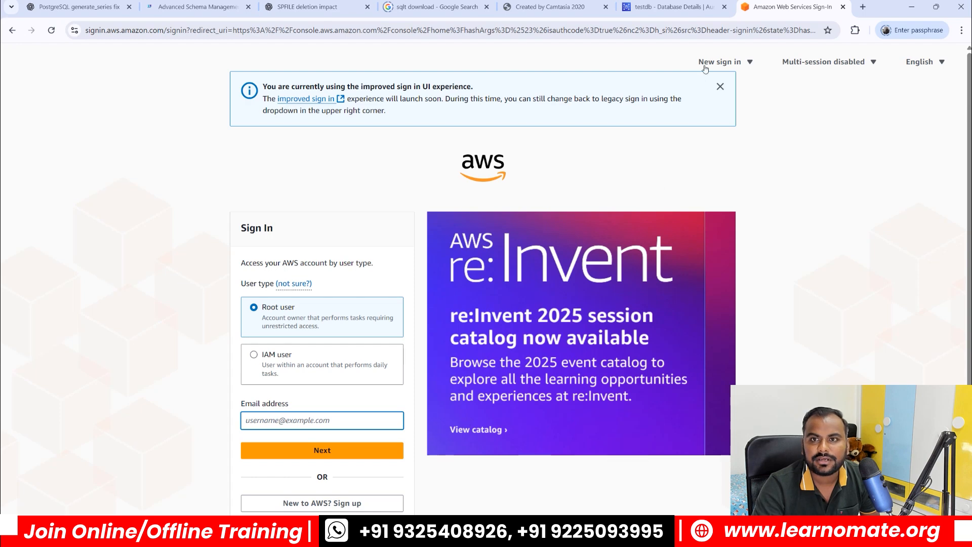
Step: Search the console for 'rds' and open the Aurora and RDS dashboard for US East (Ohio)
click(667, 7)
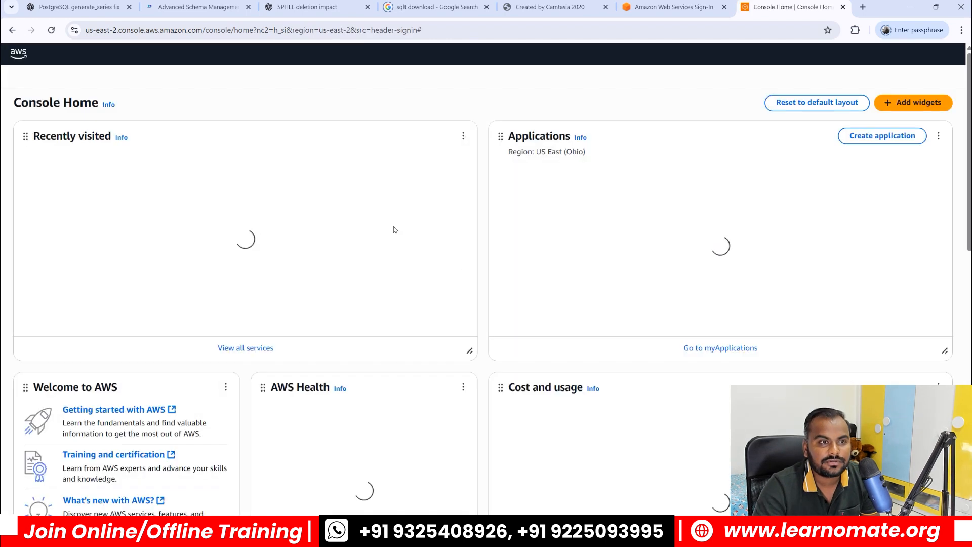
click(167, 60)
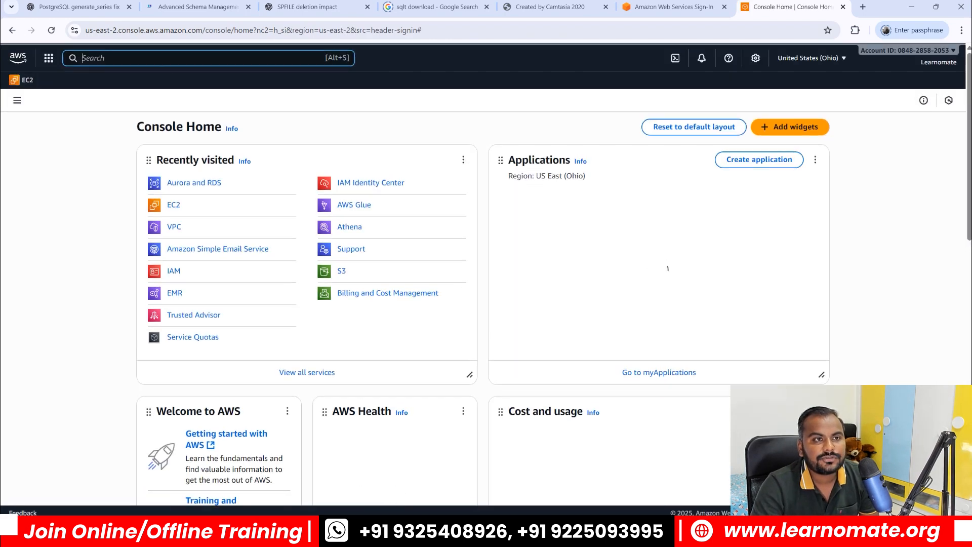
text(rds)
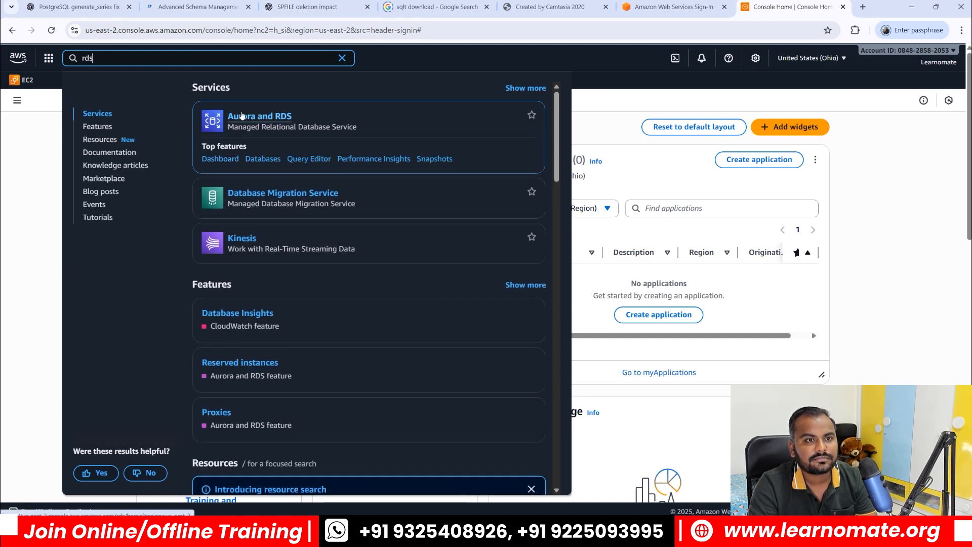
click(233, 116)
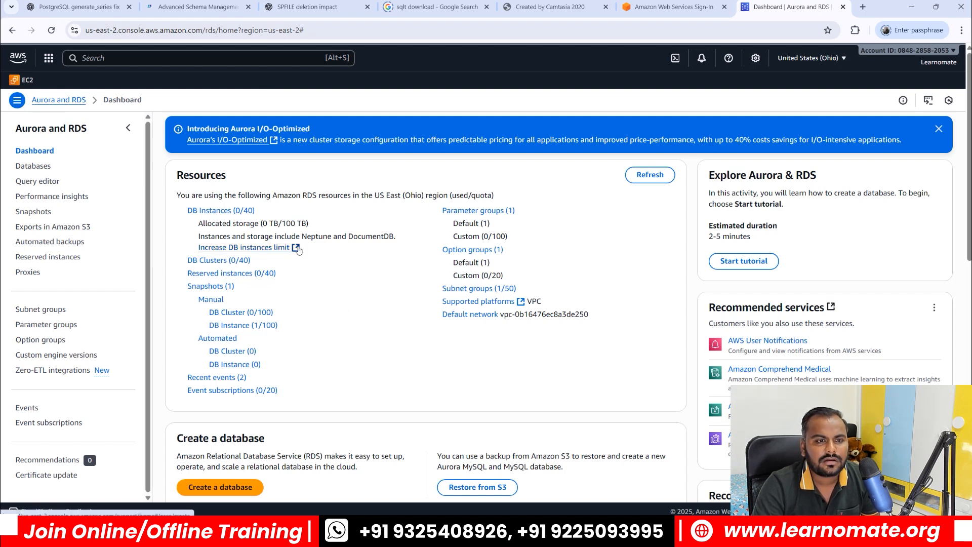
scroll(248, 228, down, 5)
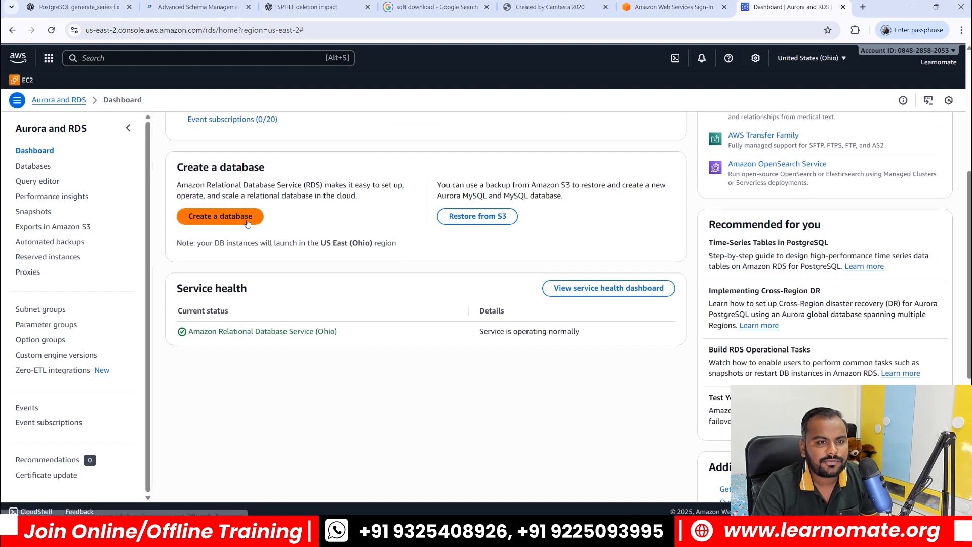
Step: Start a Standard create database and choose PostgreSQL as the engine
click(248, 218)
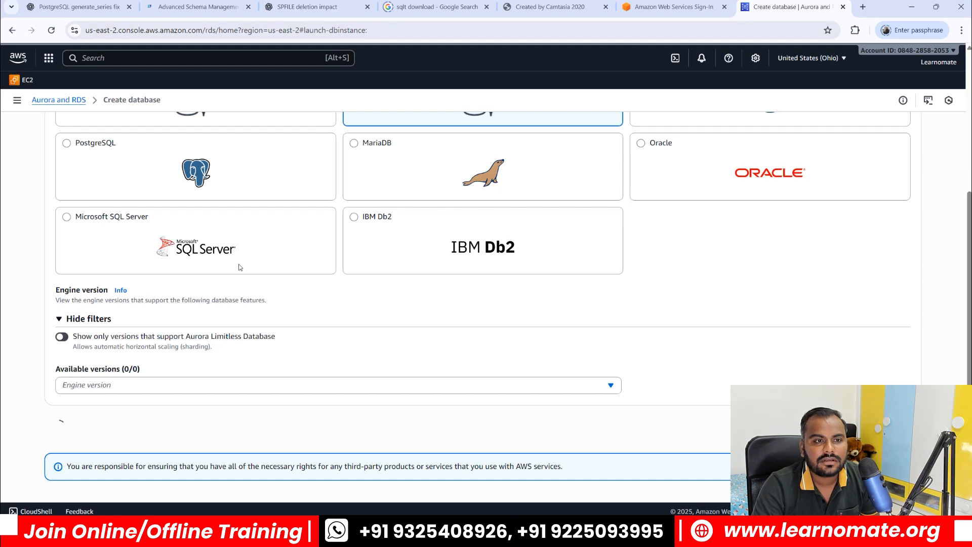
scroll(364, 316, up, 5)
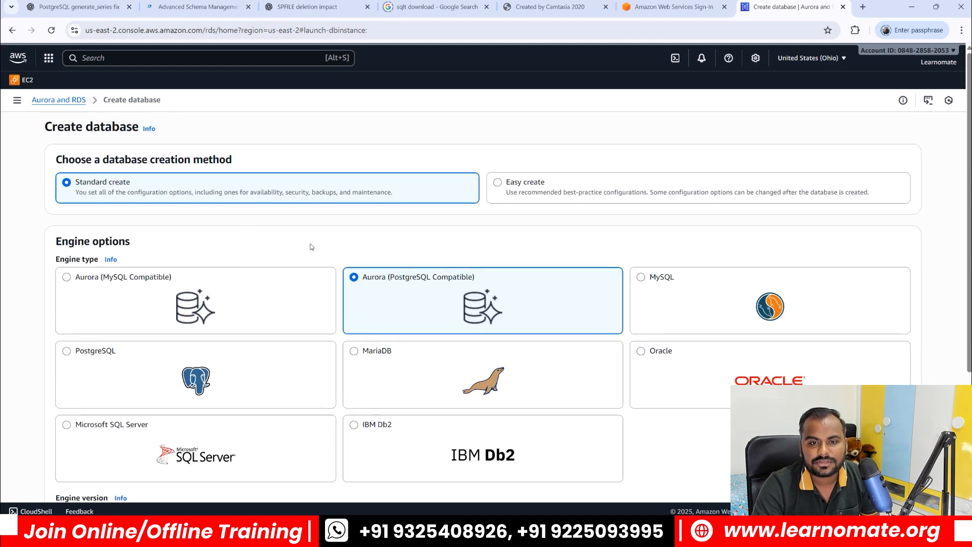
scroll(317, 252, down, 1)
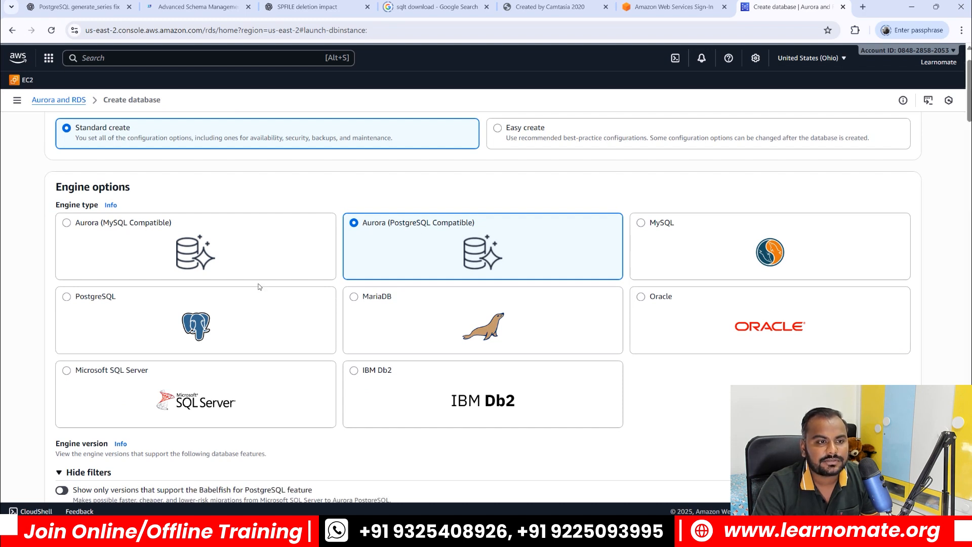
click(67, 297)
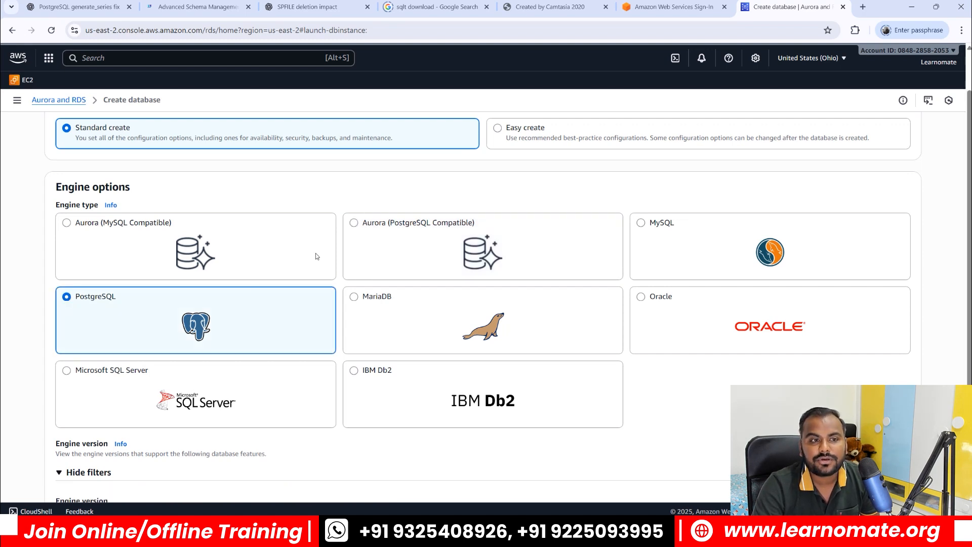
scroll(316, 255, down, 3)
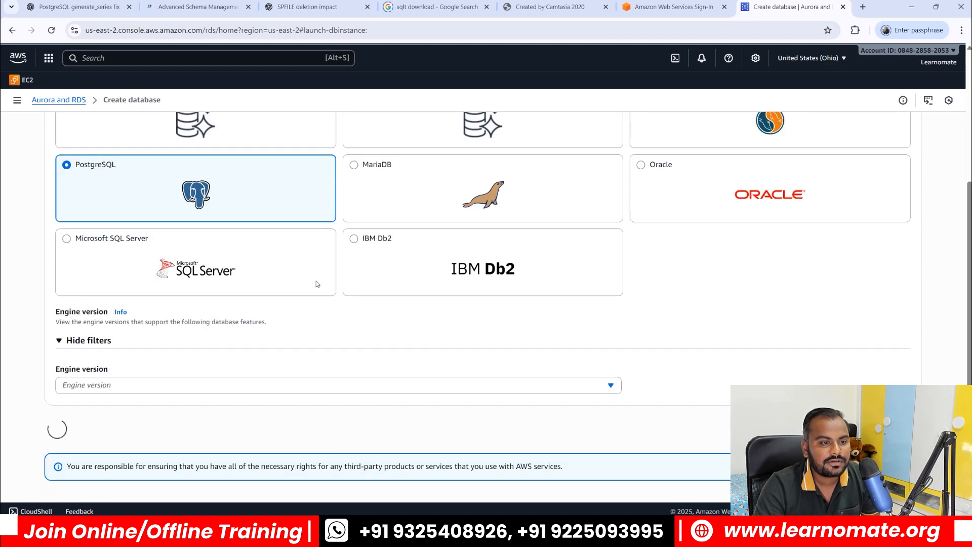
scroll(316, 283, down, 3)
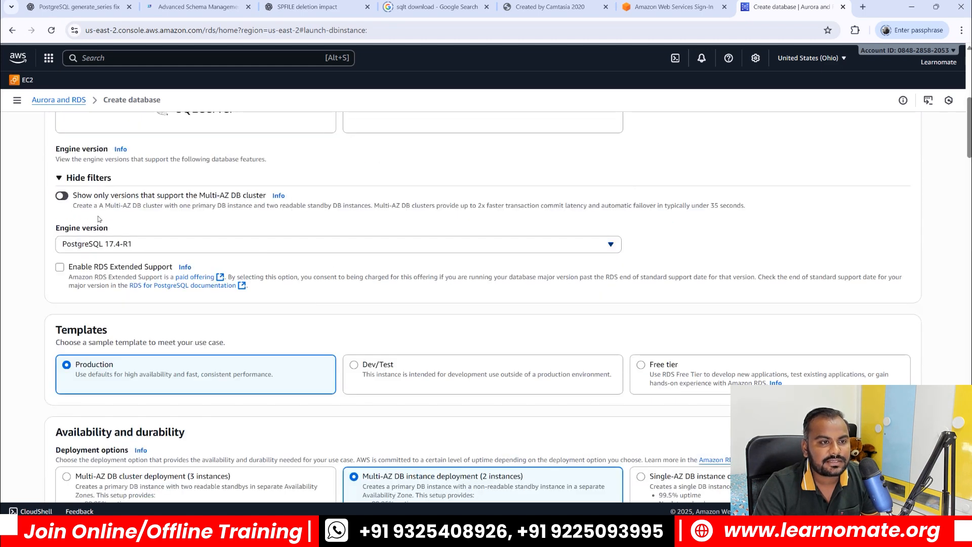
Step: Set the engine version to PostgreSQL 15.10-R2
click(133, 243)
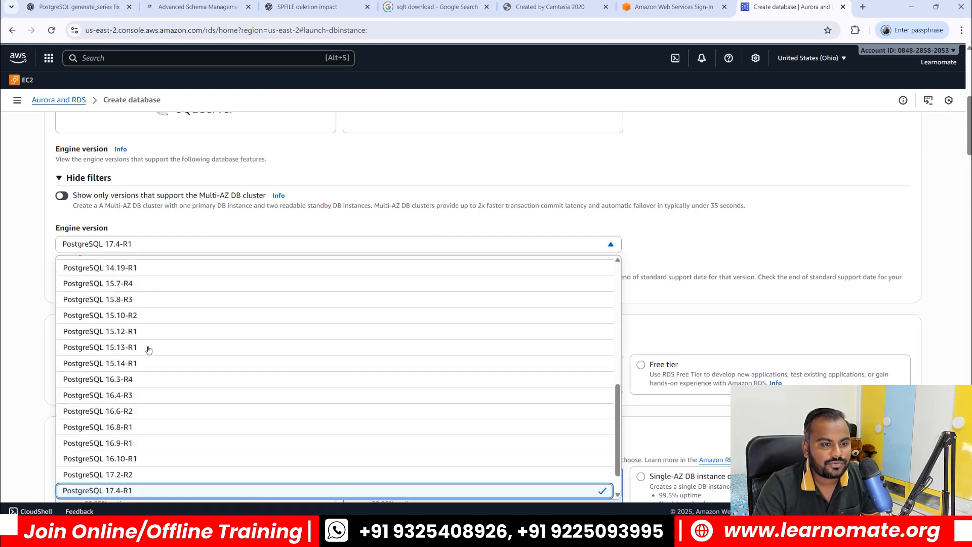
click(133, 315)
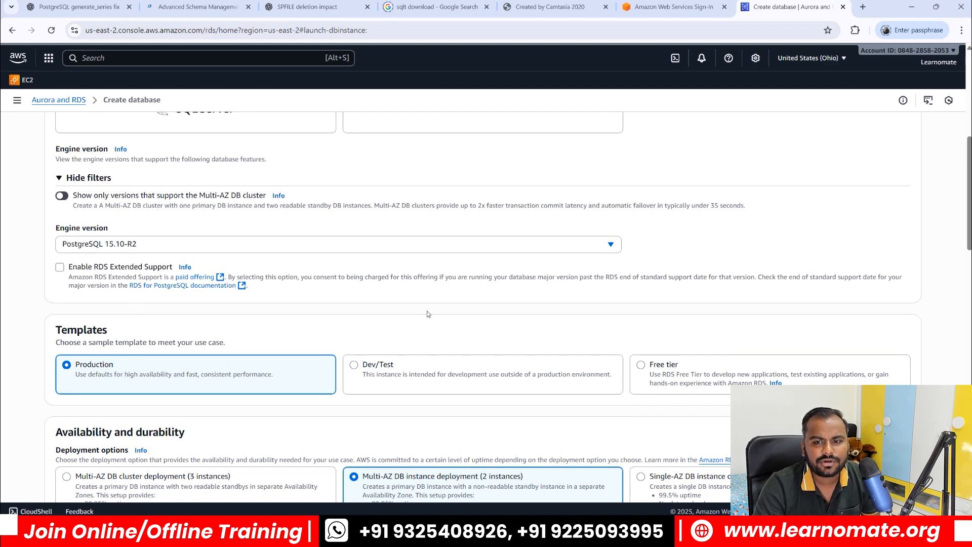
scroll(426, 310, down, 3)
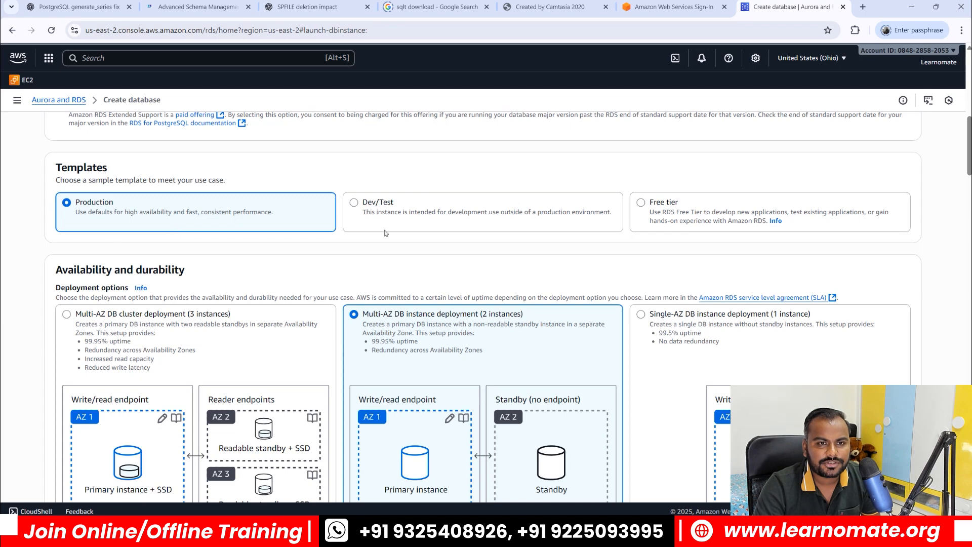
Step: Choose the Free tier template, leaving Single-AZ DB instance deployment (1 instance) as the only option
click(647, 208)
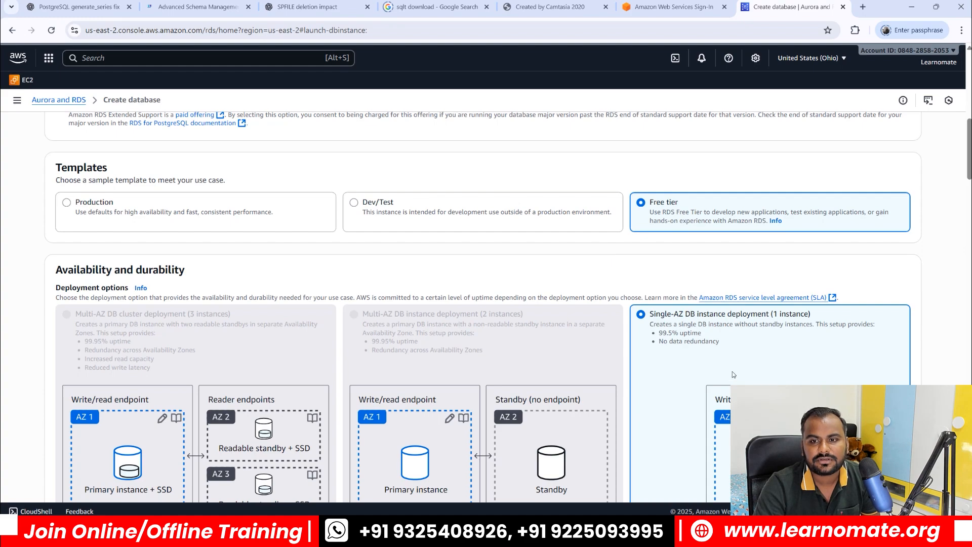
scroll(660, 257, down, 2)
scroll(653, 266, up, 2)
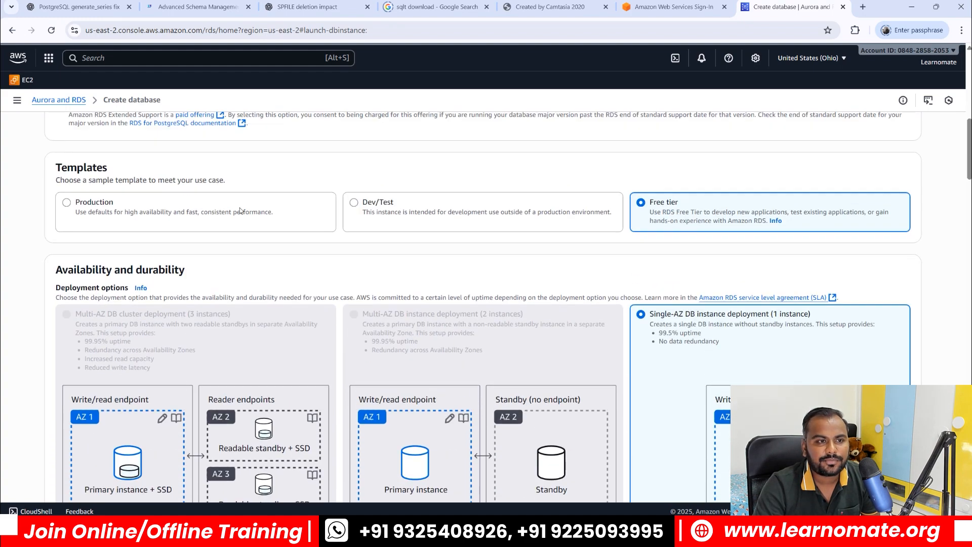
scroll(456, 302, down, 3)
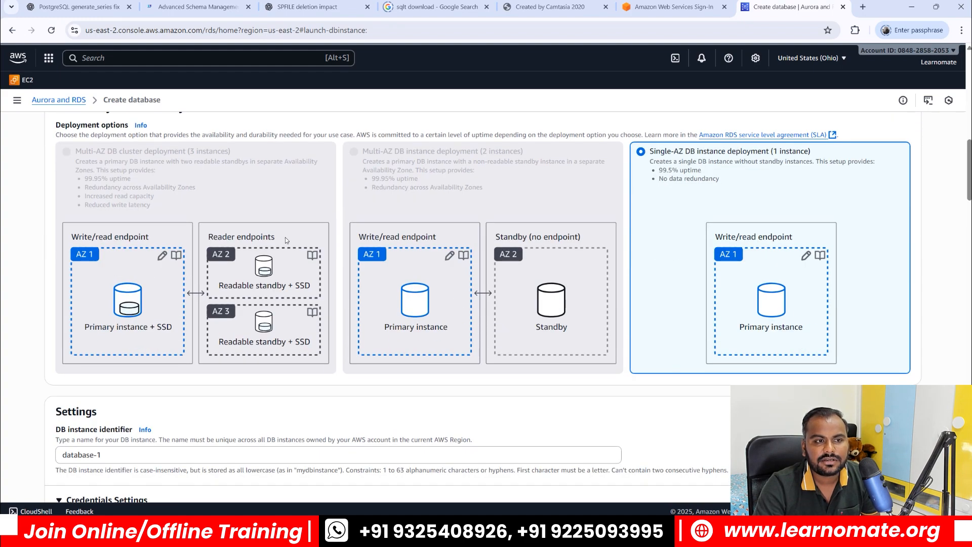
scroll(324, 255, up, 2)
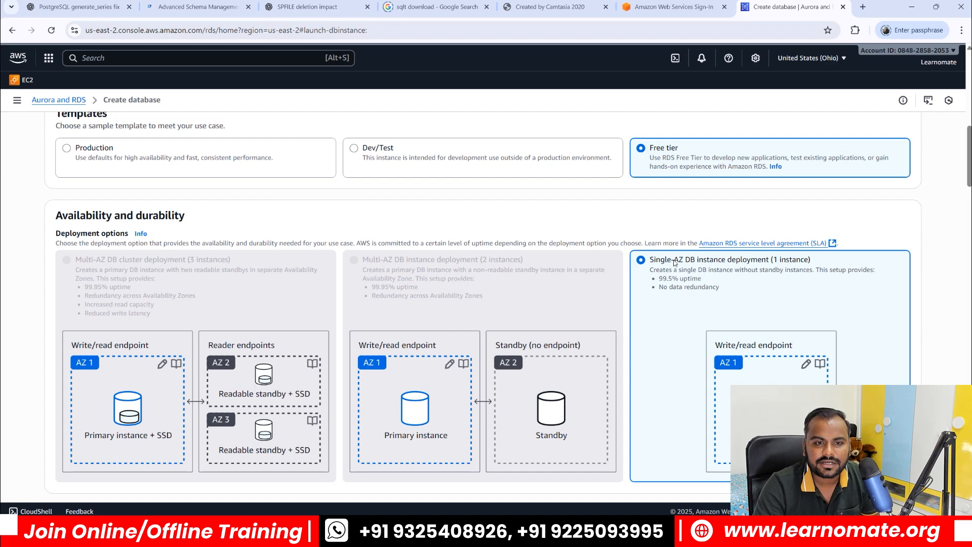
scroll(567, 336, up, 3)
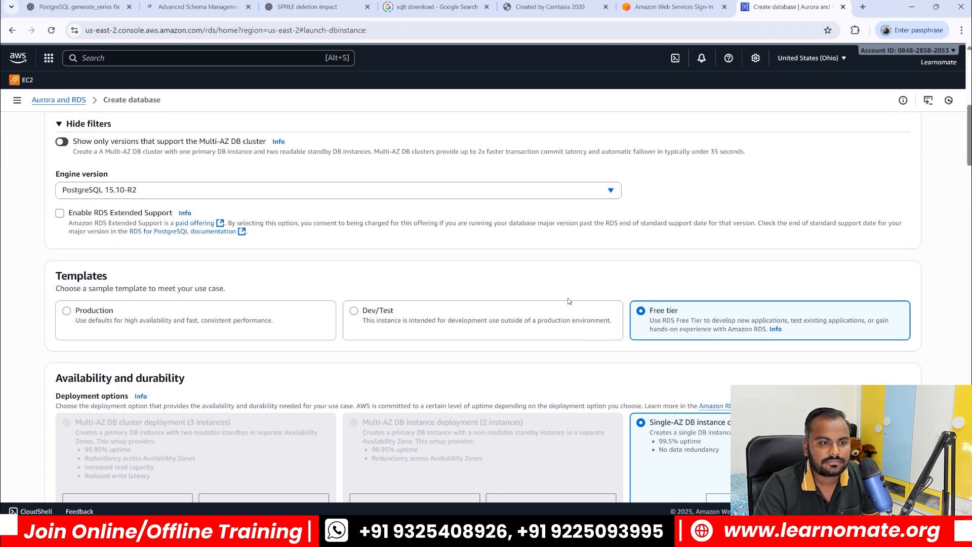
scroll(516, 338, down, 8)
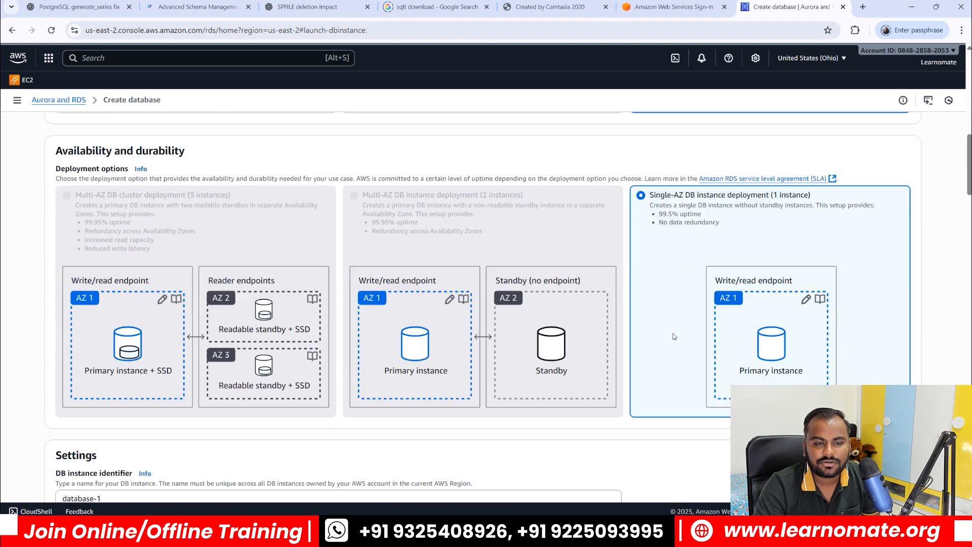
Step: Replace the DB instance identifier database-1 with awsrds
click(142, 236)
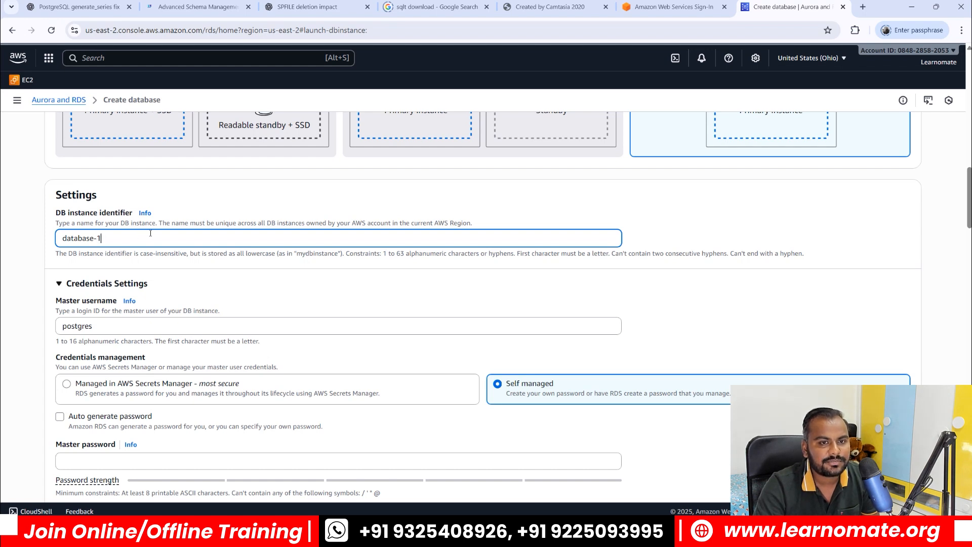
key(ctrl+a)
text(awsrds)
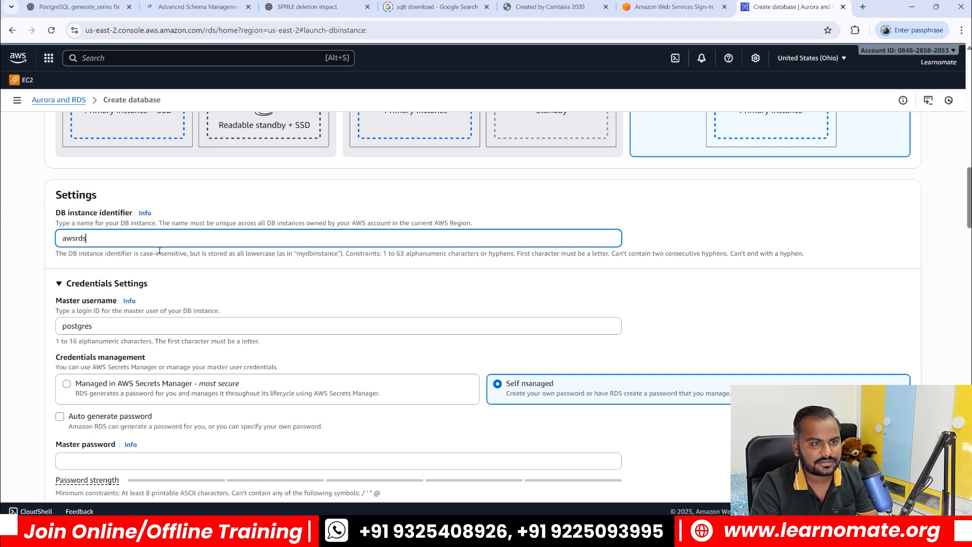
Step: Enter the master password for the postgres user and type it again to confirm
click(336, 292)
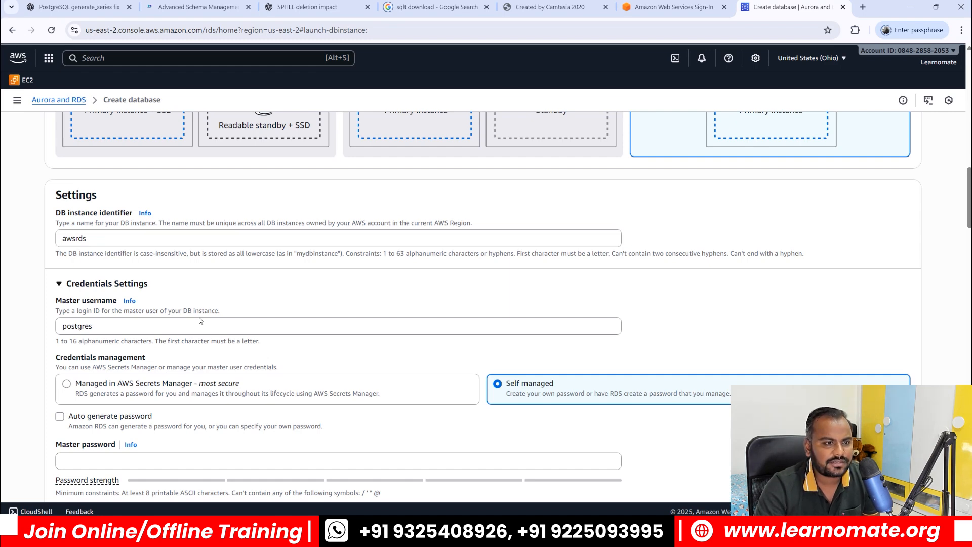
scroll(142, 284, down, 2)
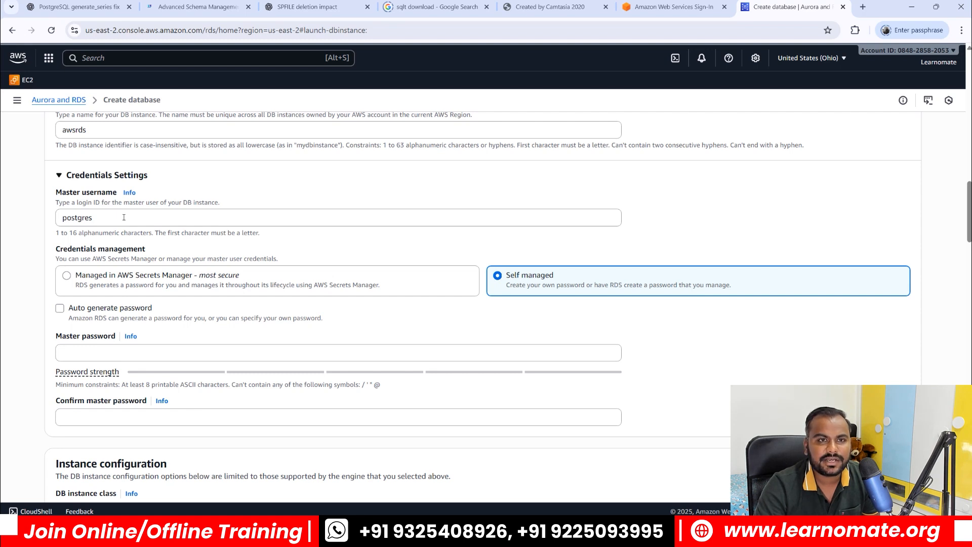
click(128, 357)
text(postgres)
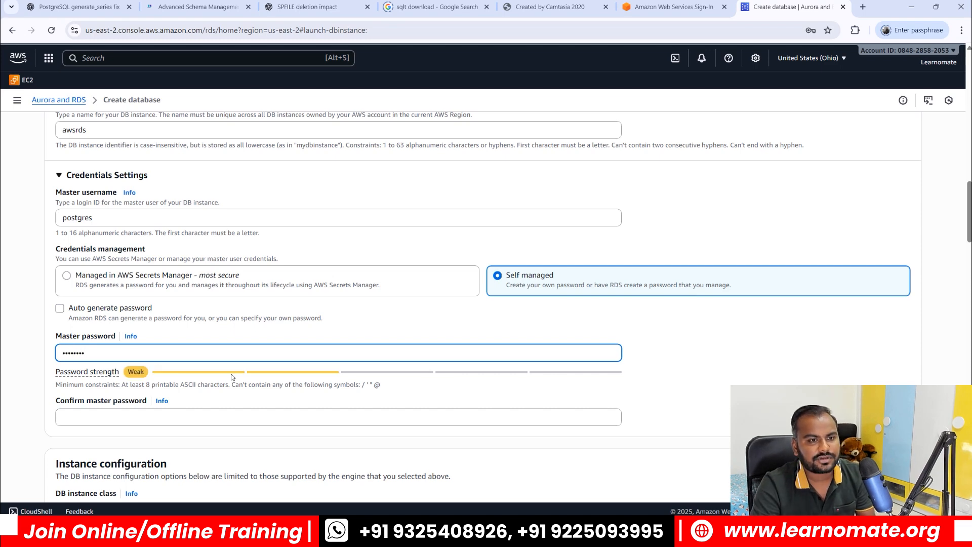
scroll(108, 319, down, 2)
click(108, 311)
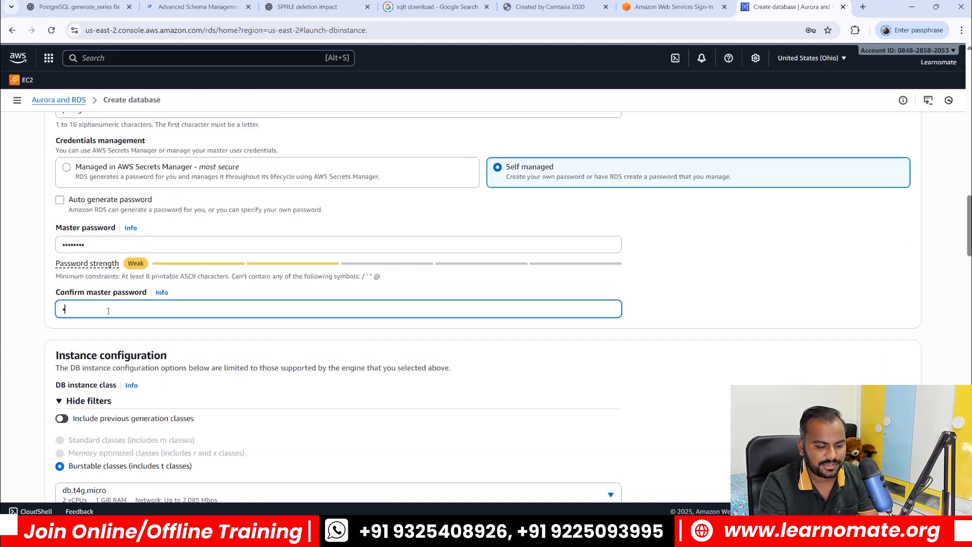
text(postgres)
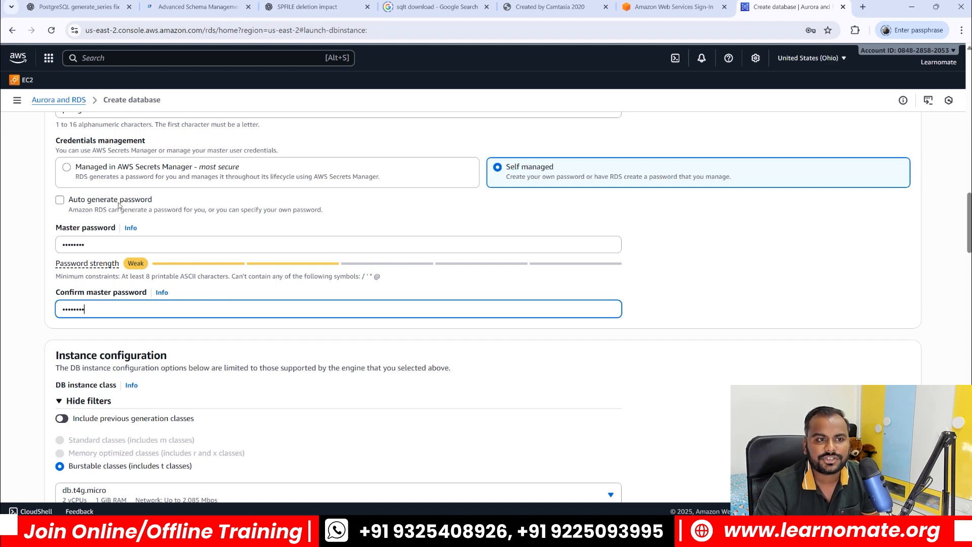
scroll(179, 296, down, 7)
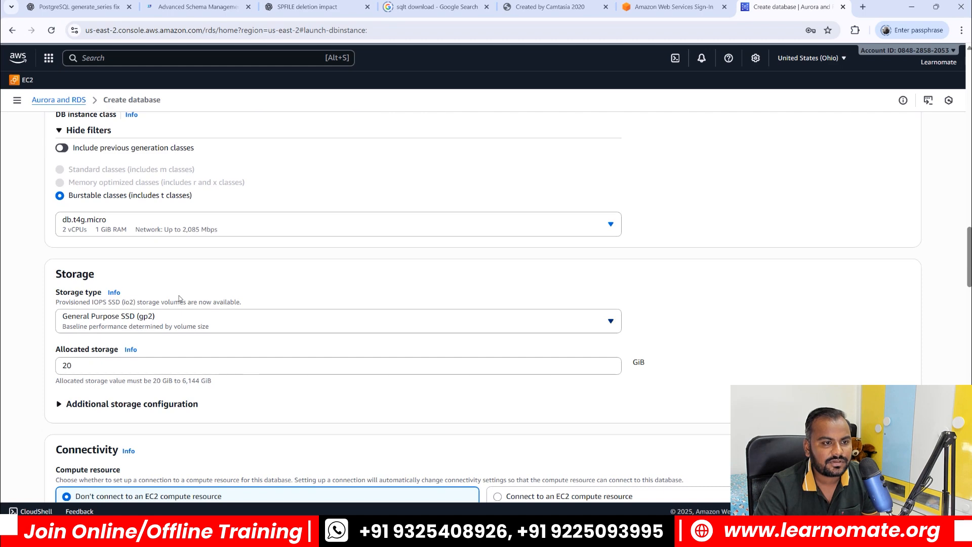
scroll(182, 293, down, 1)
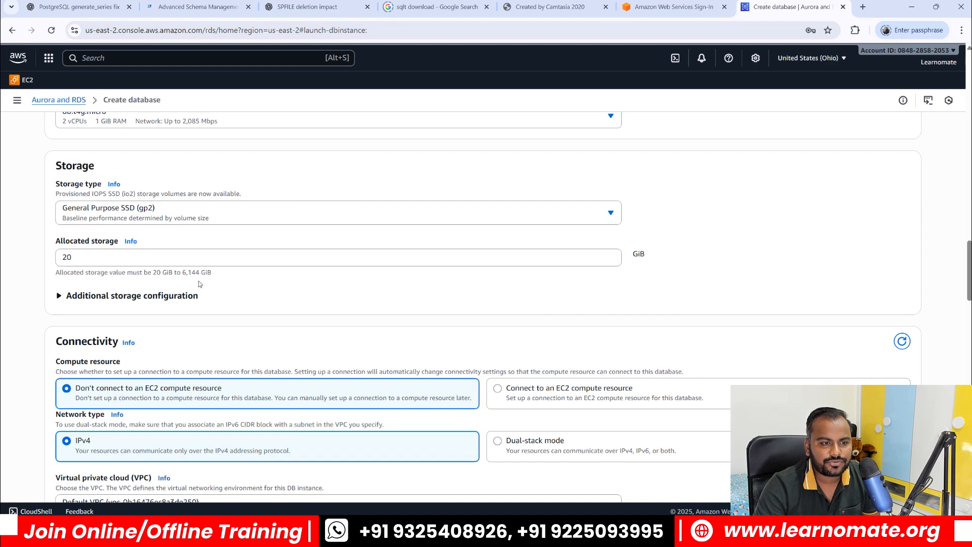
scroll(203, 273, down, 2)
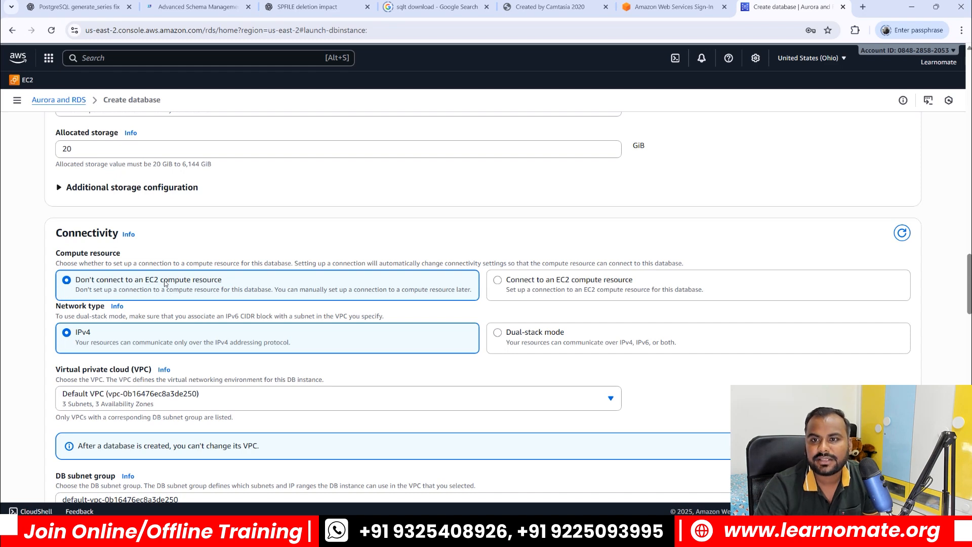
scroll(164, 284, down, 2)
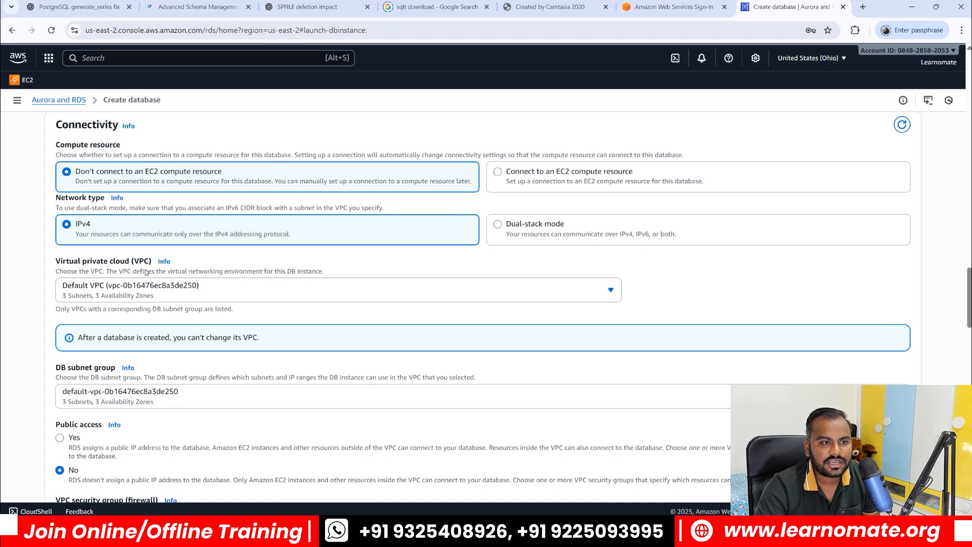
scroll(172, 288, down, 2)
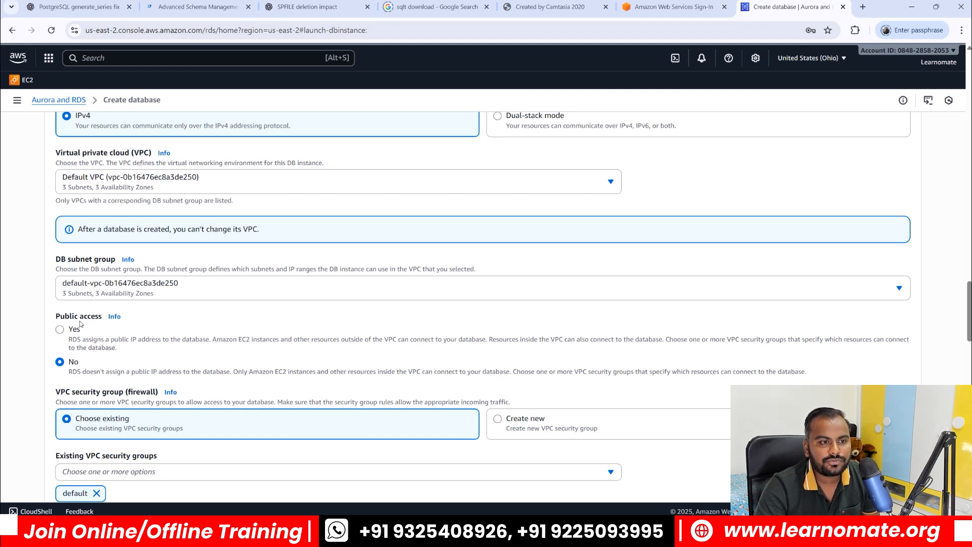
Step: Set Public access to Yes and scroll to the end of the form to create the database
click(59, 330)
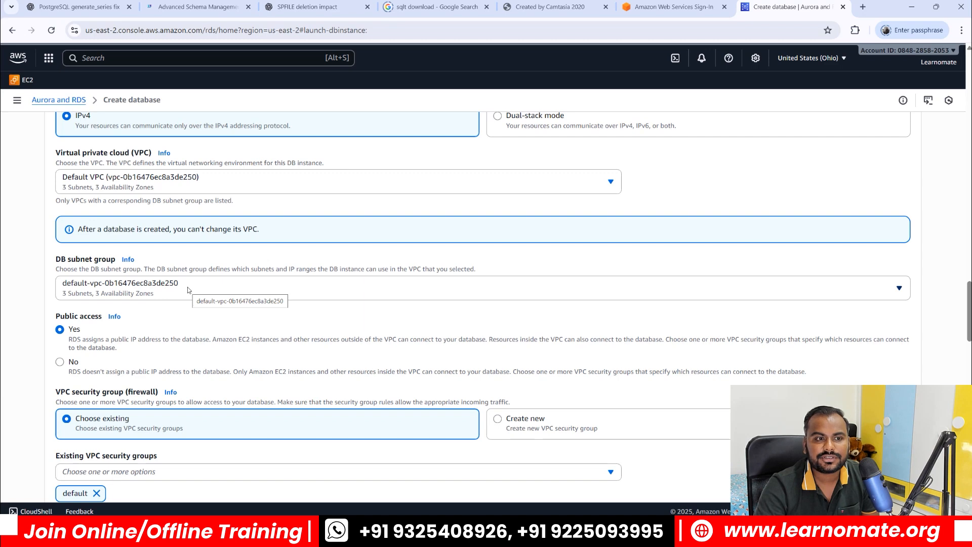
scroll(221, 386, down, 3)
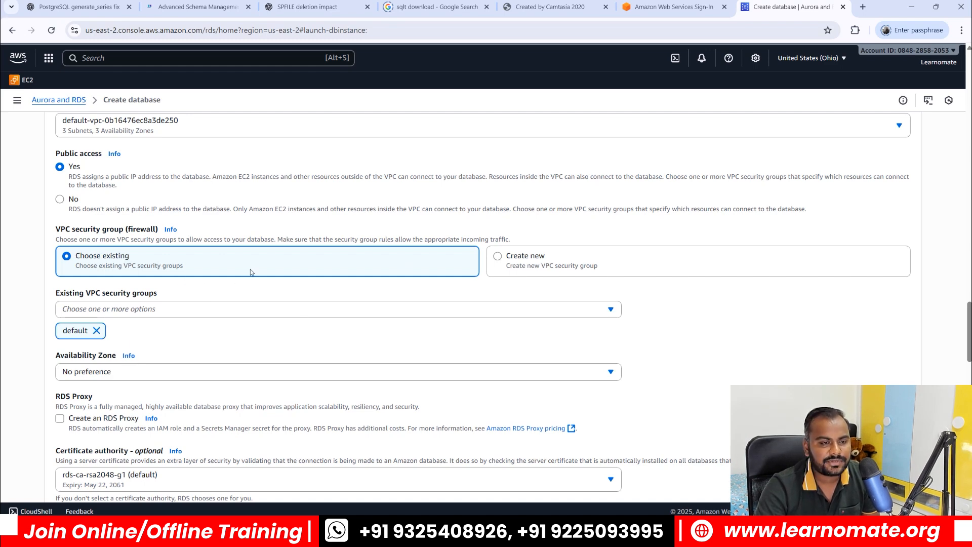
scroll(251, 273, down, 2)
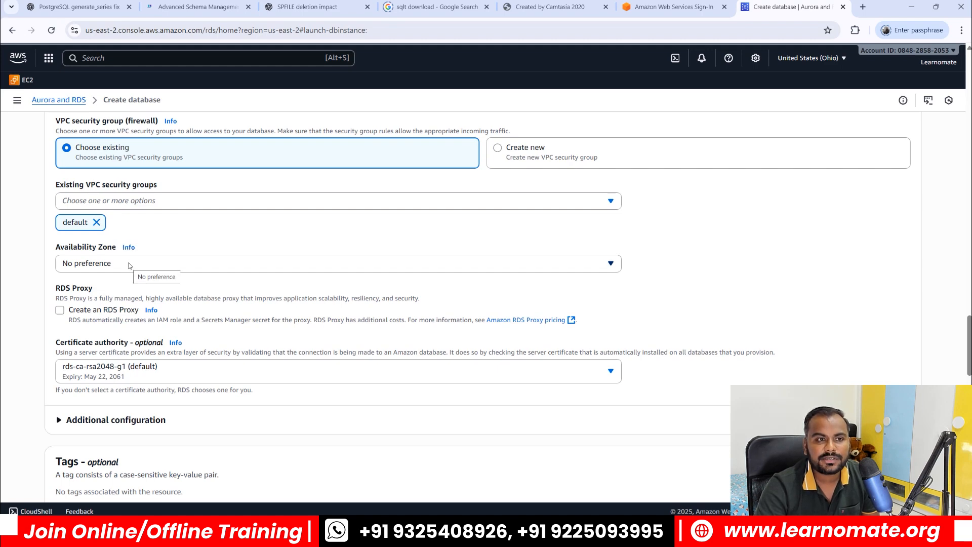
scroll(238, 302, down, 10)
scroll(238, 303, down, 10)
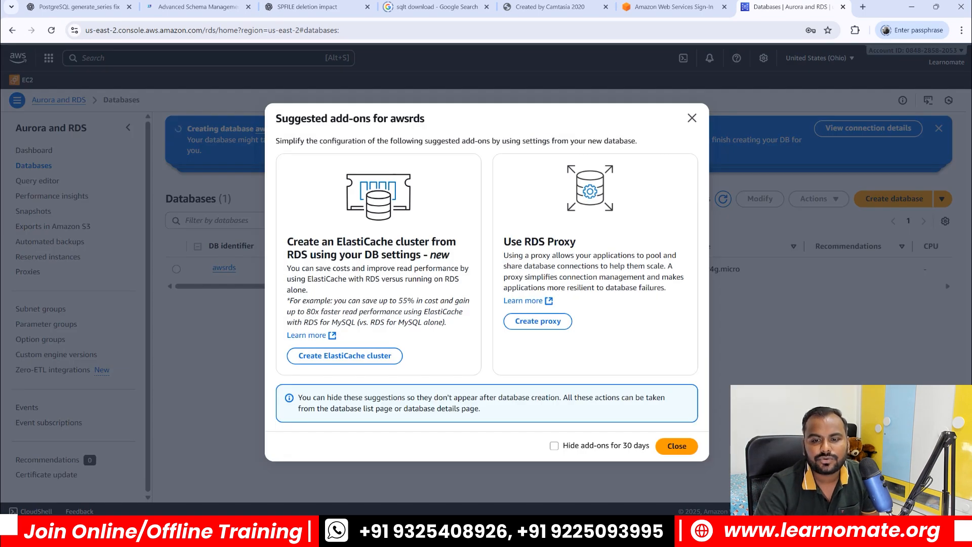
Step: Close the Suggested add-ons dialog and wait for awsrds to change from Creating to Available
click(692, 118)
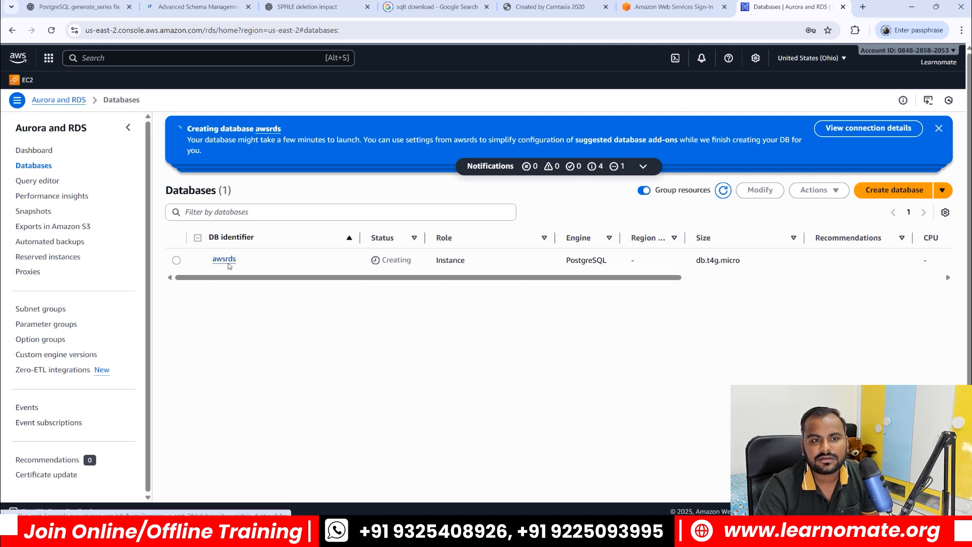
drag(382, 260, 413, 263)
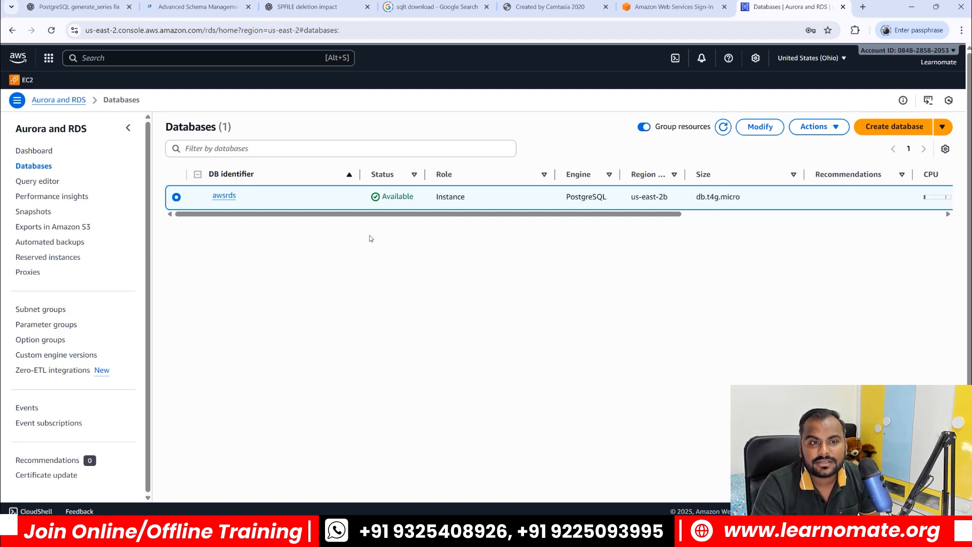
Step: Open the awsrds details, check it is publicly accessible on port 5432, and copy its endpoint
click(224, 196)
scroll(506, 233, down, 3)
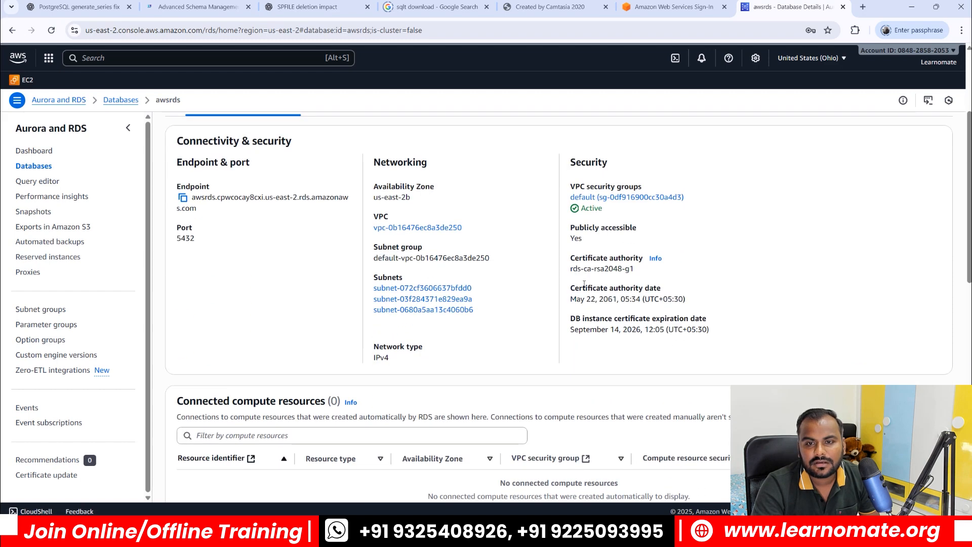
drag(571, 229, 625, 244)
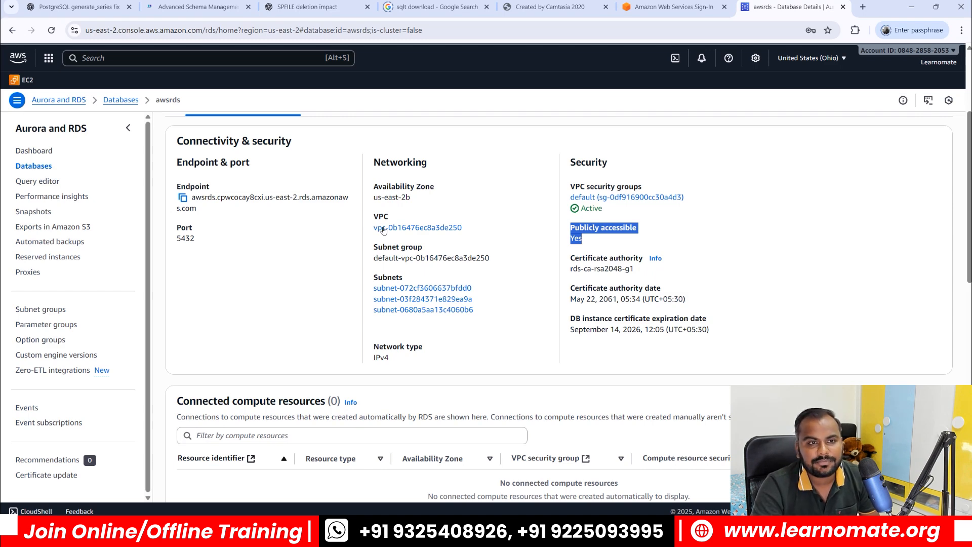
scroll(351, 219, up, 2)
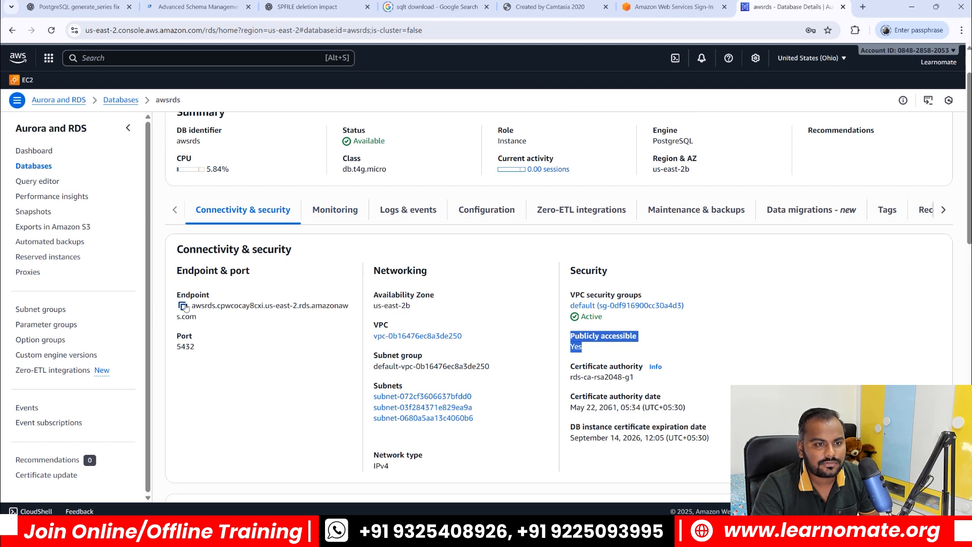
click(183, 306)
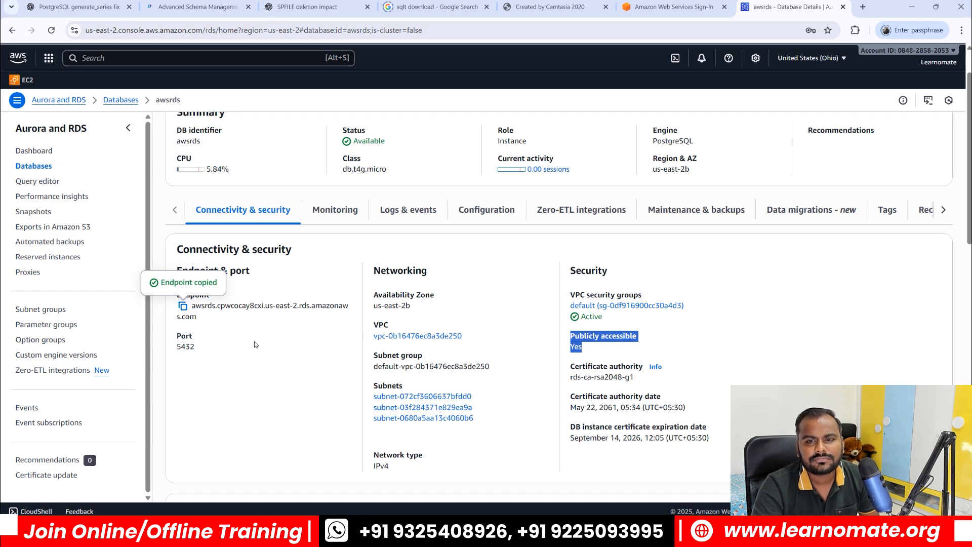
key(super+Tab)
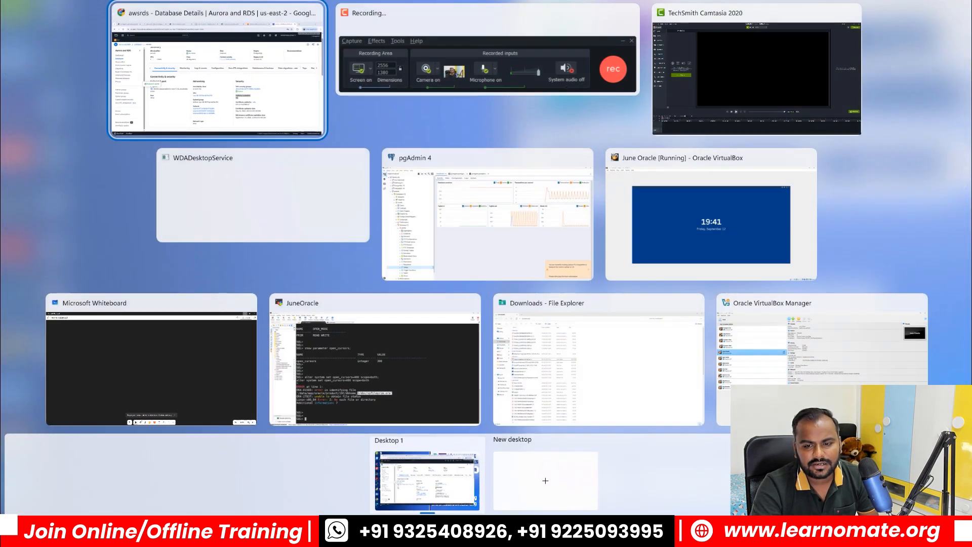
Step: Switch to pgAdmin 4 and open the Register - Server dialog from the Servers group
click(285, 90)
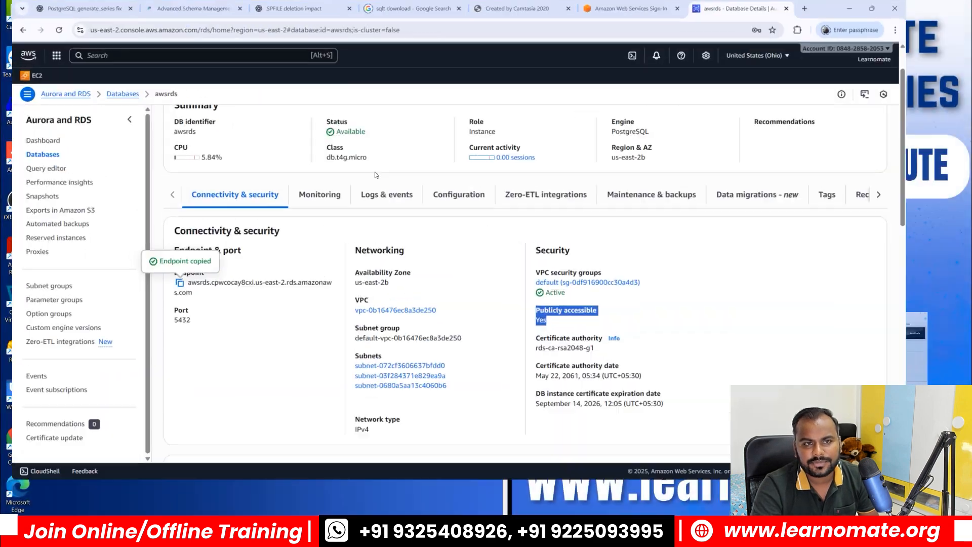
click(598, 532)
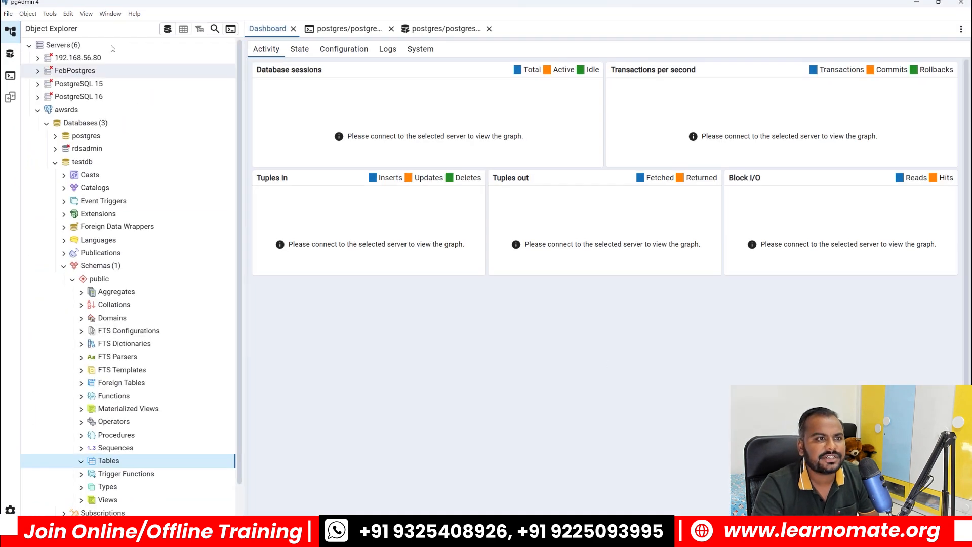
right_click(58, 46)
mouse_move(74, 56)
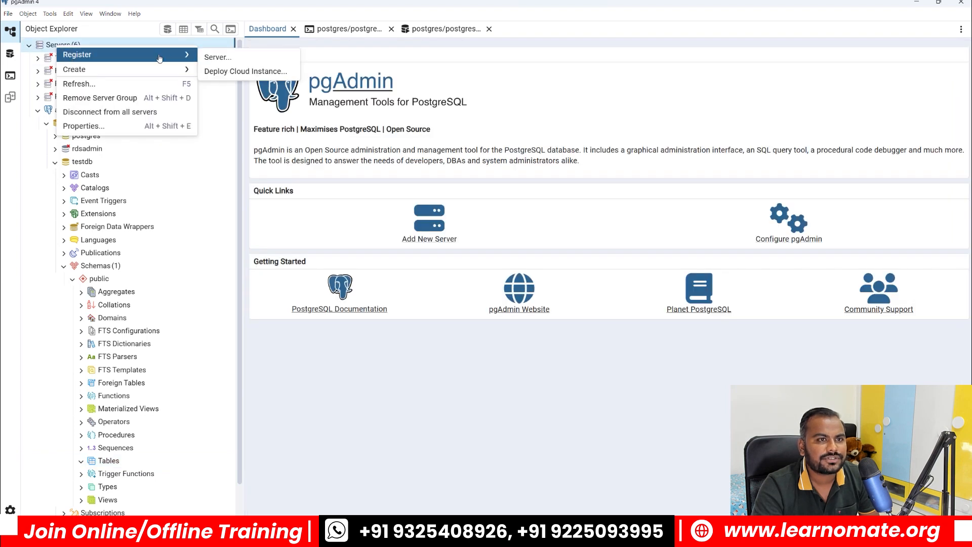
click(217, 59)
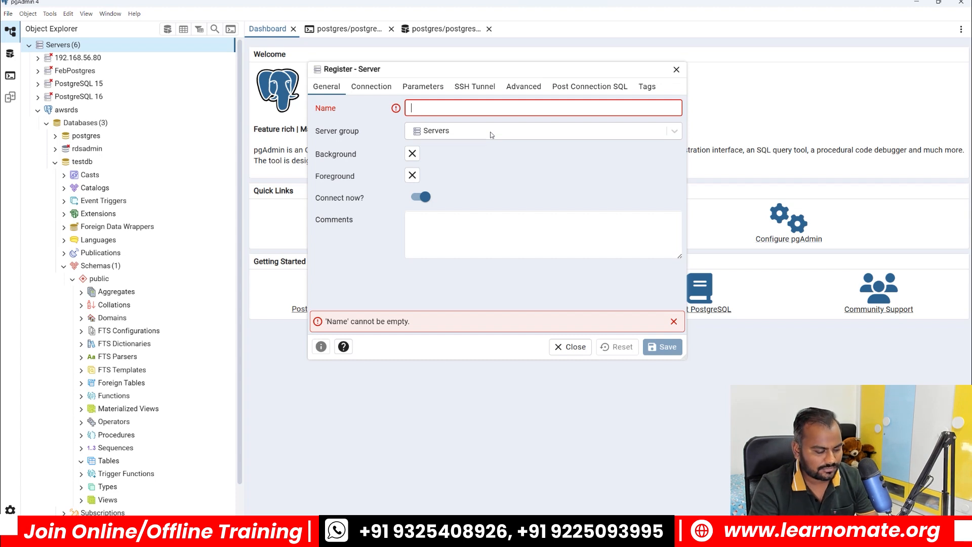
Step: Name the server awstest and paste the awsrds endpoint as its host name
text(awstest)
click(380, 88)
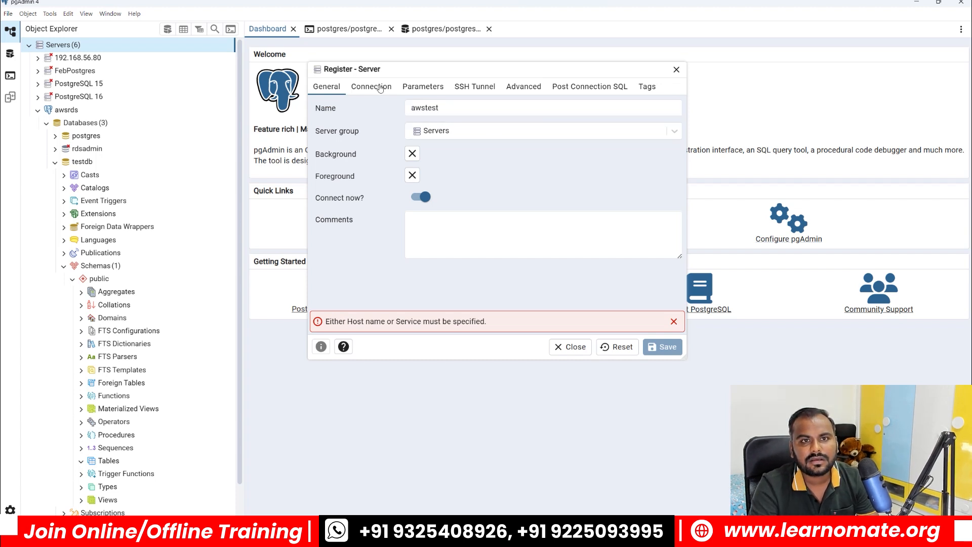
click(433, 108)
key(ctrl+v)
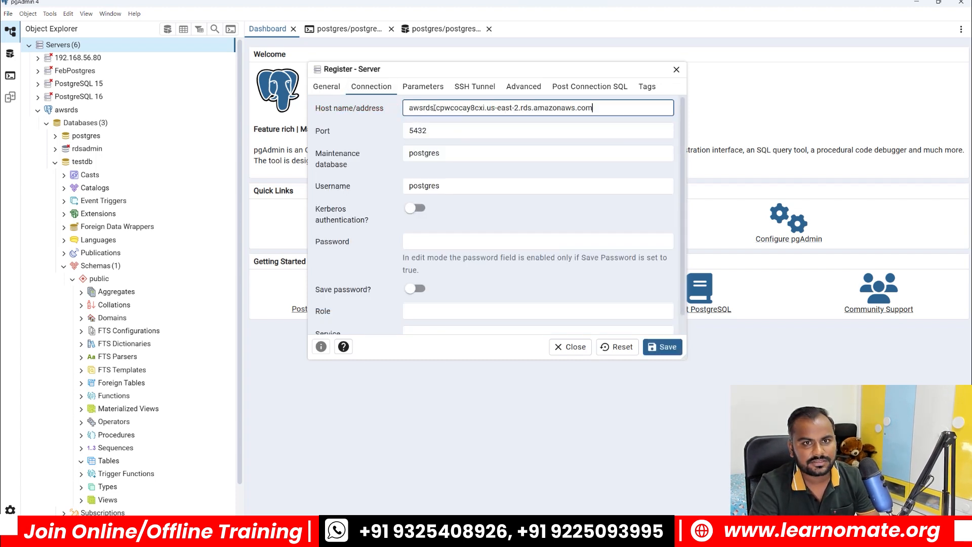
click(436, 133)
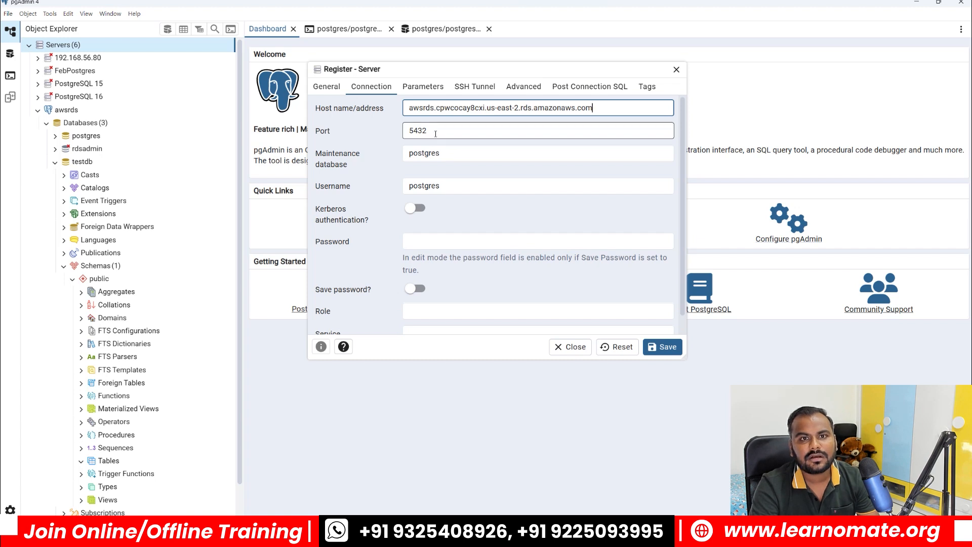